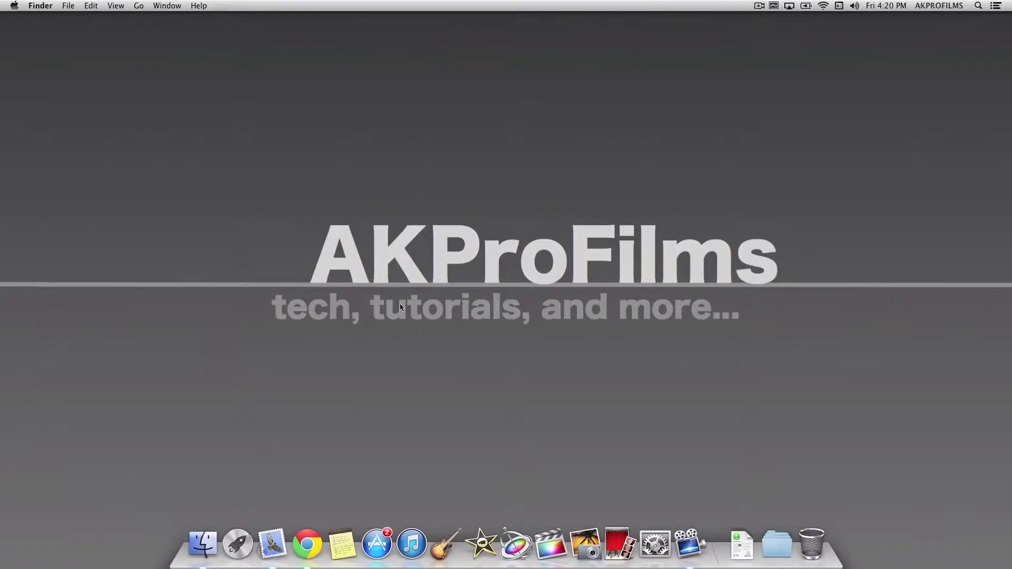
In Chrome, start the Mirage 1.0.1 download from Brothersoft's Server 1
click(304, 546)
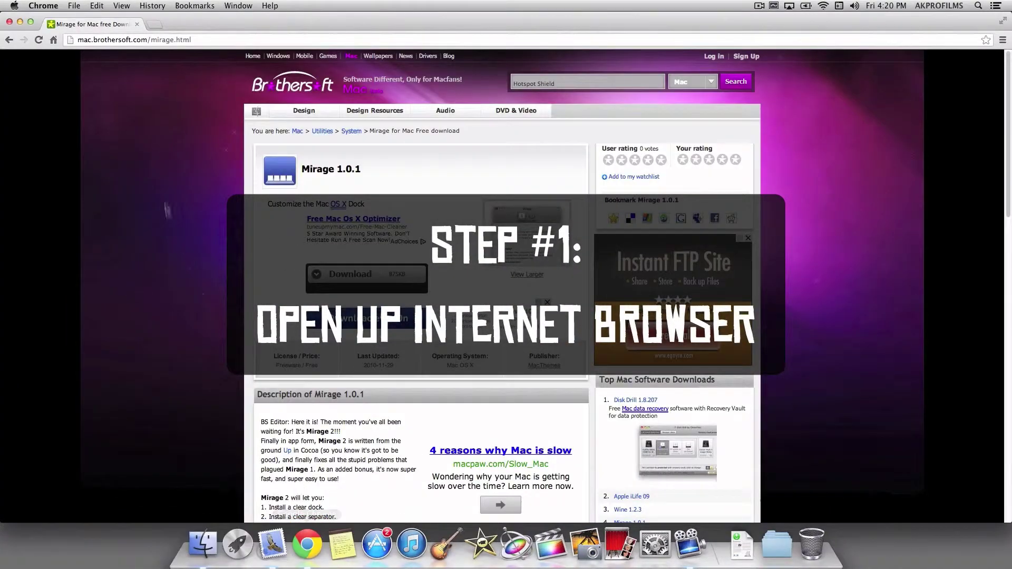
click(148, 40)
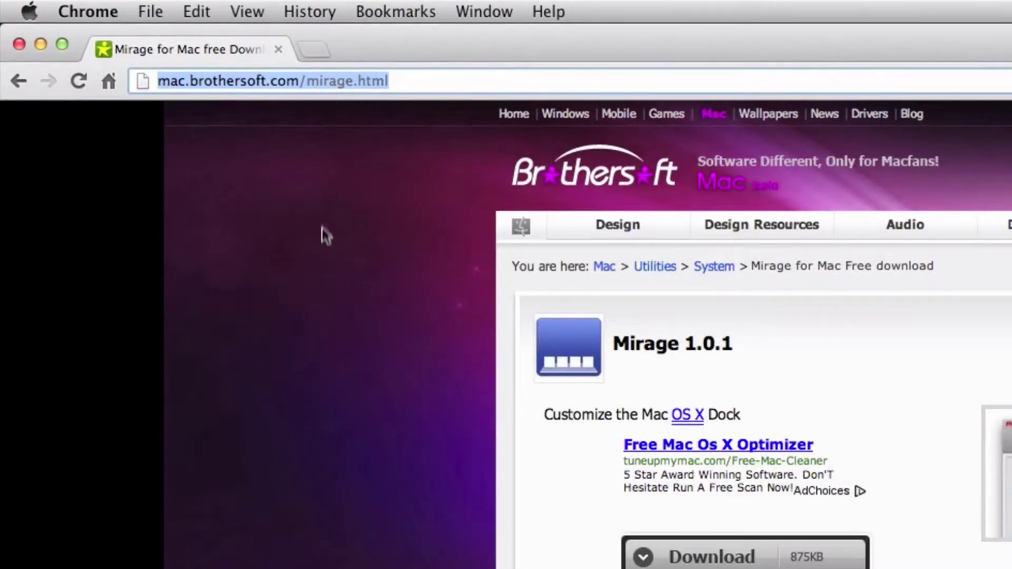
click(308, 247)
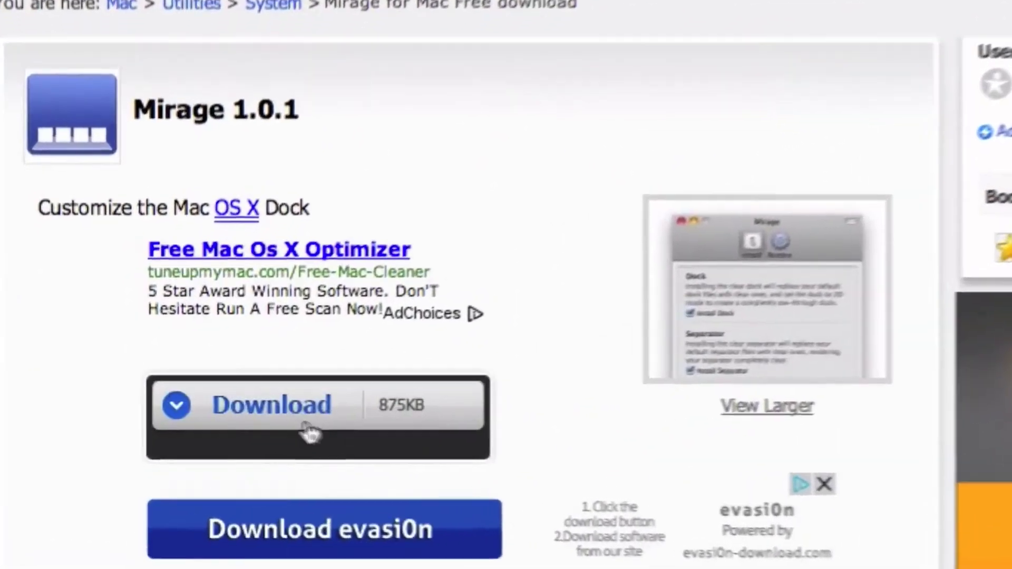
click(310, 431)
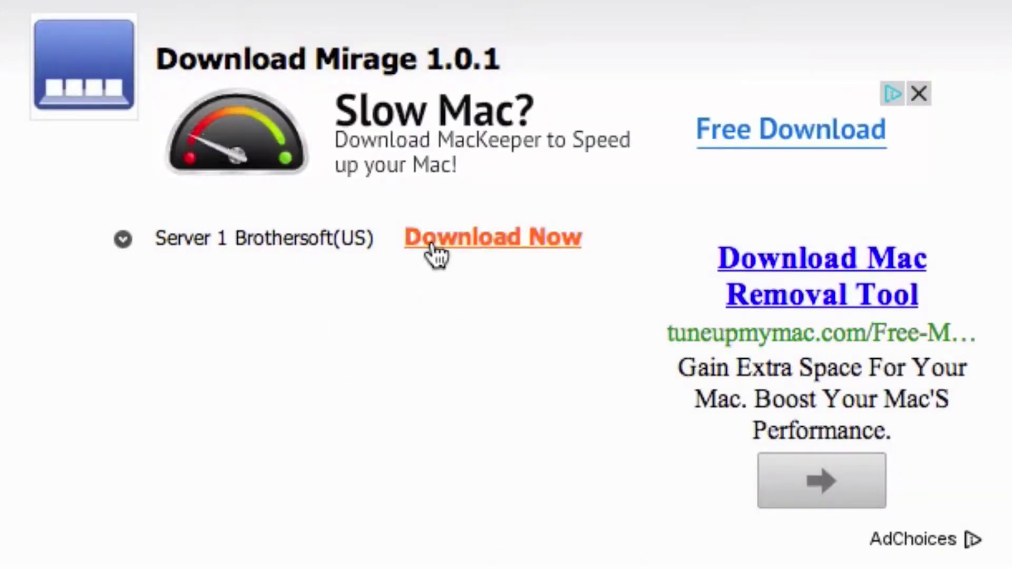
click(489, 251)
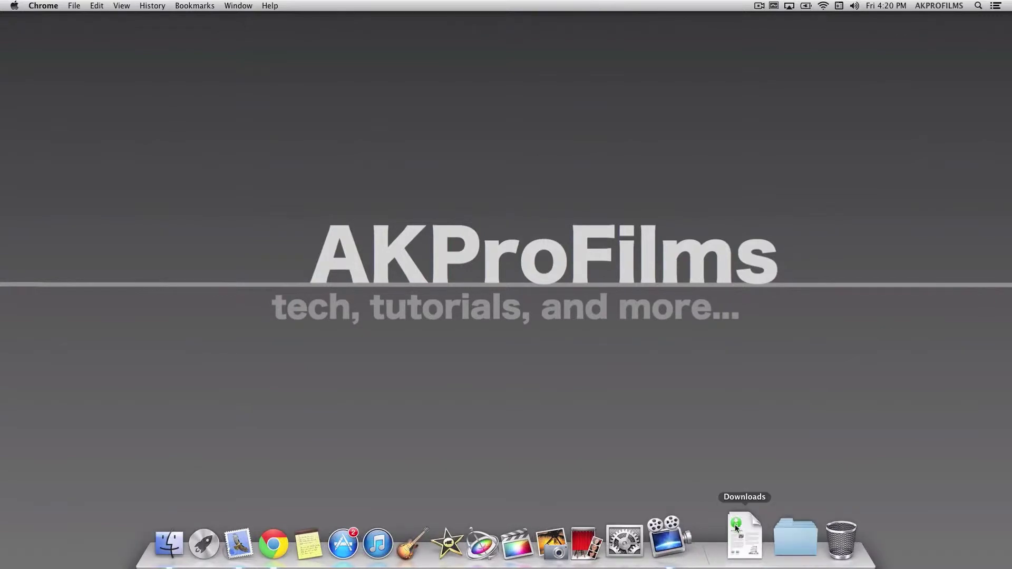
Unpack Mirage.zip from the Downloads stack into a Finder window
click(735, 528)
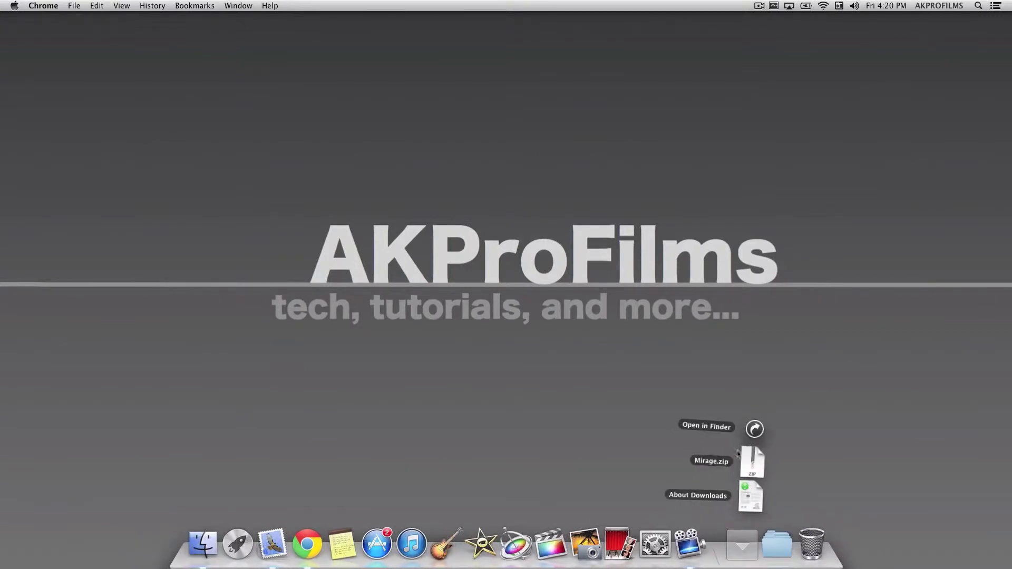
click(752, 553)
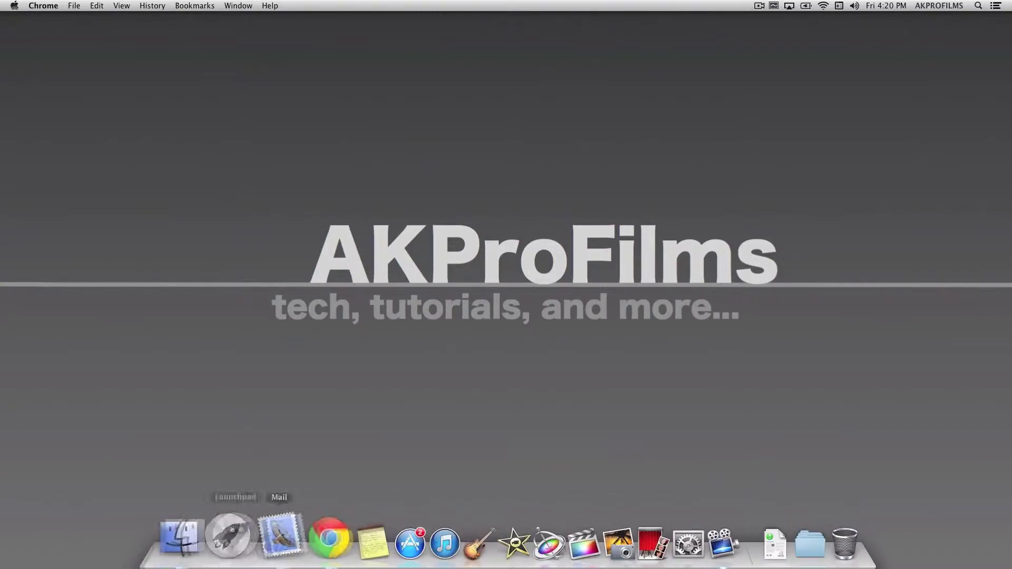
click(203, 546)
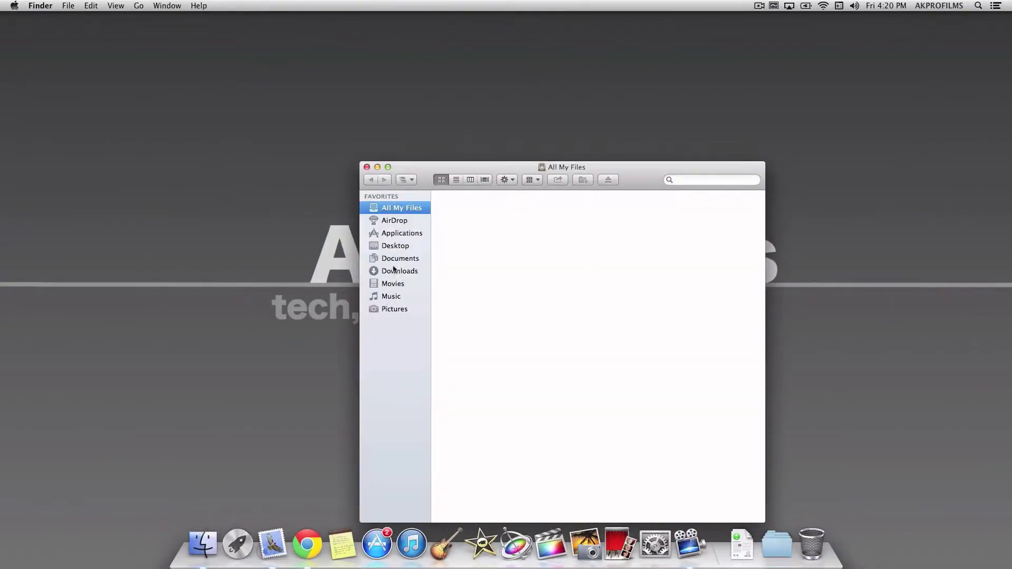
click(366, 167)
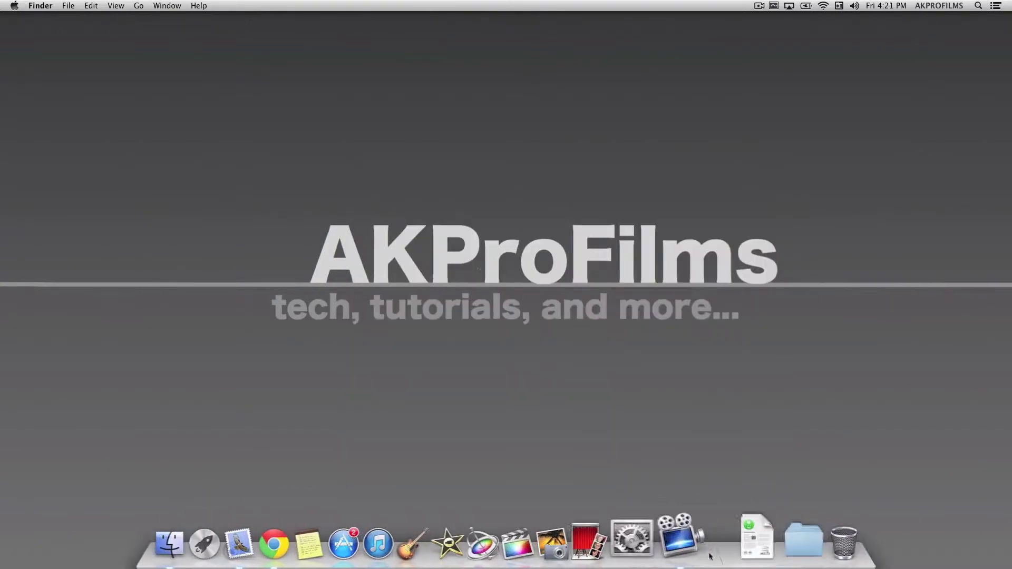
click(742, 542)
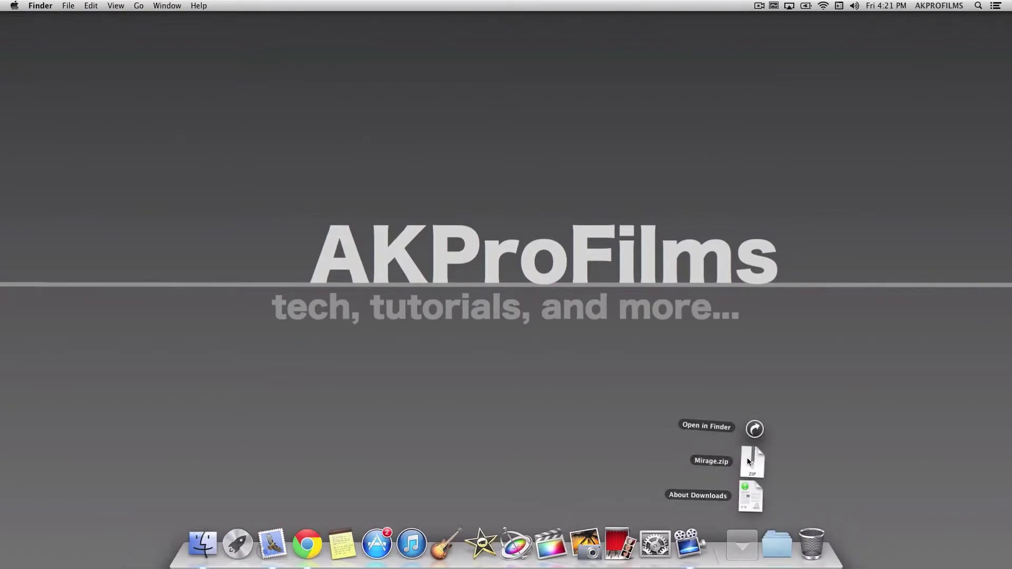
click(748, 460)
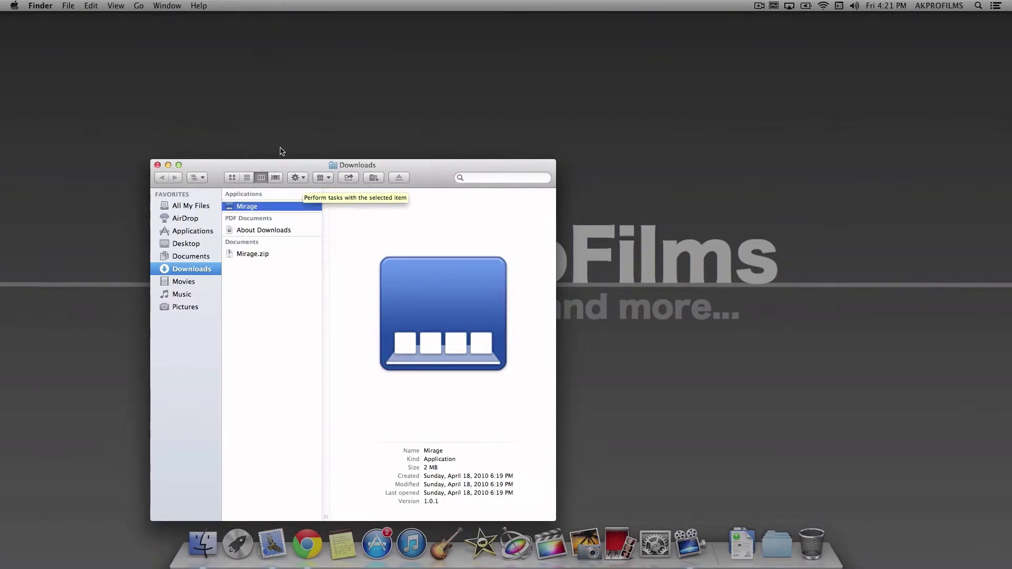
drag(292, 171, 474, 68)
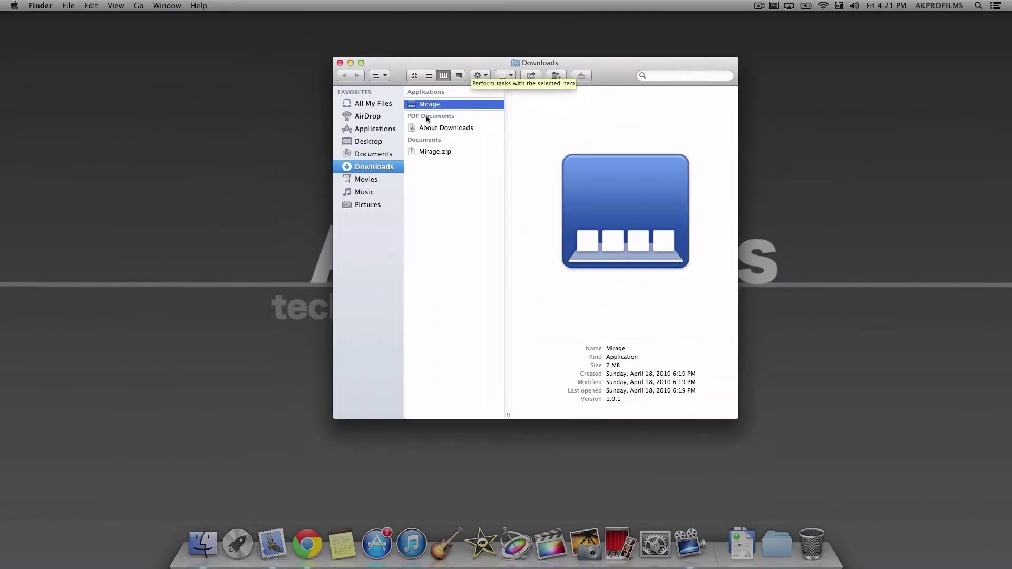
Drag the Mirage app into Applications and find it in Launchpad
key(F4)
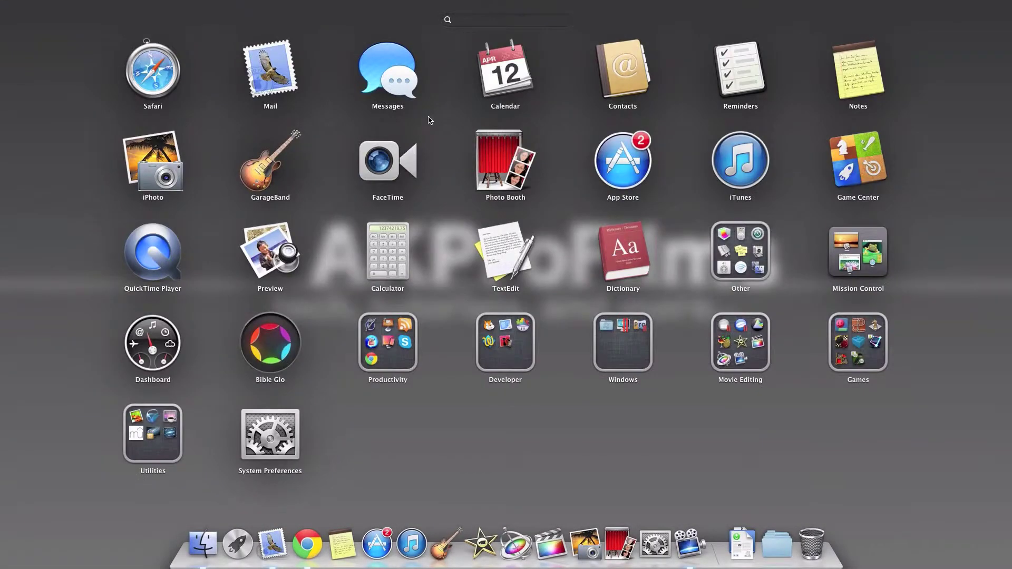
click(430, 119)
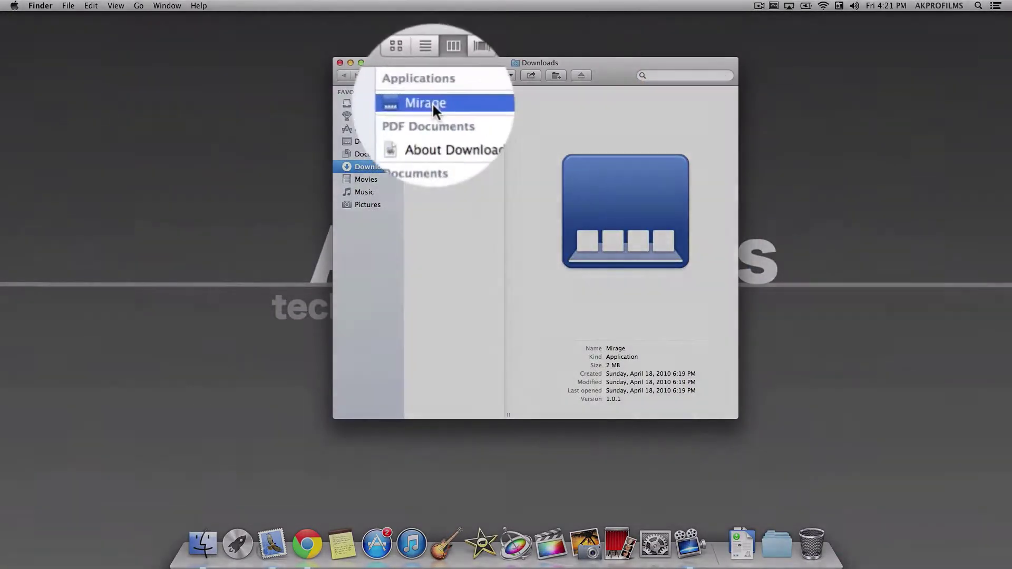
drag(442, 108, 383, 128)
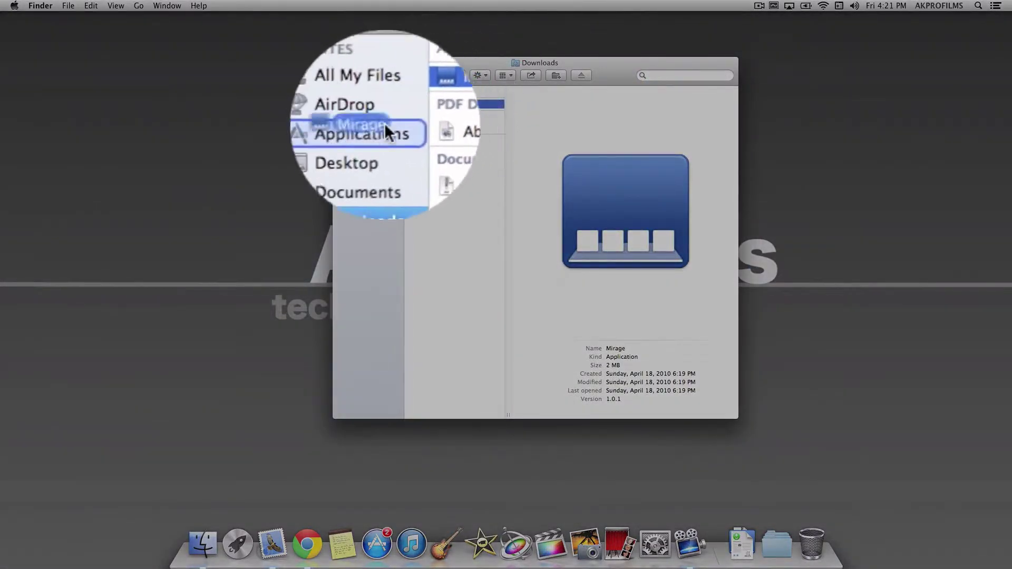
drag(384, 123, 379, 129)
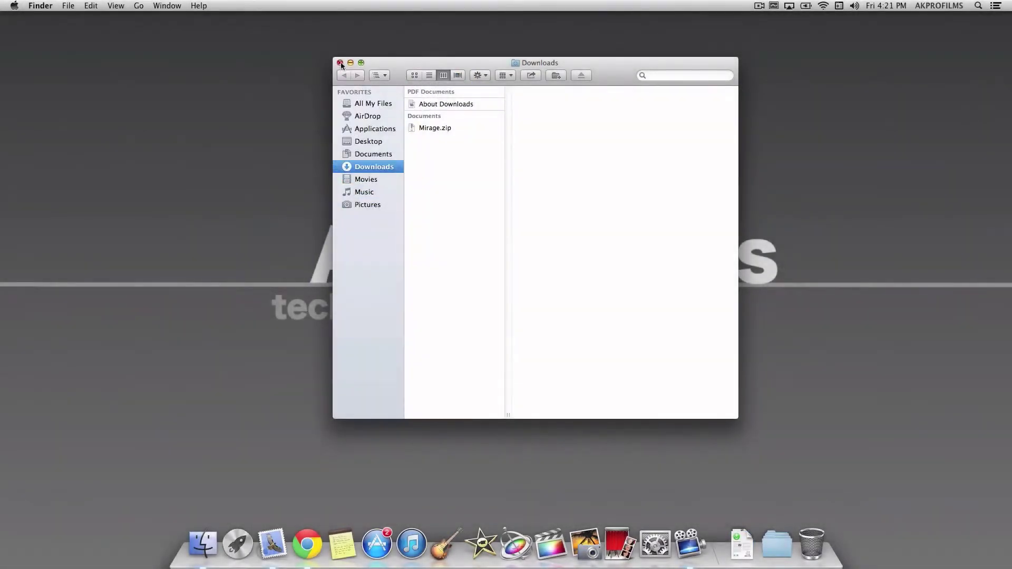
click(340, 63)
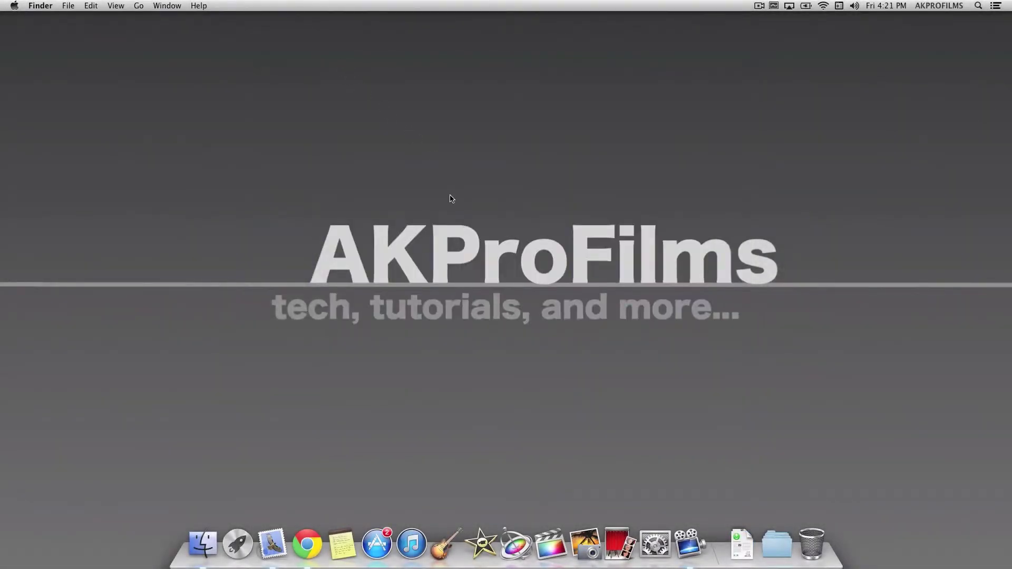
key(F4)
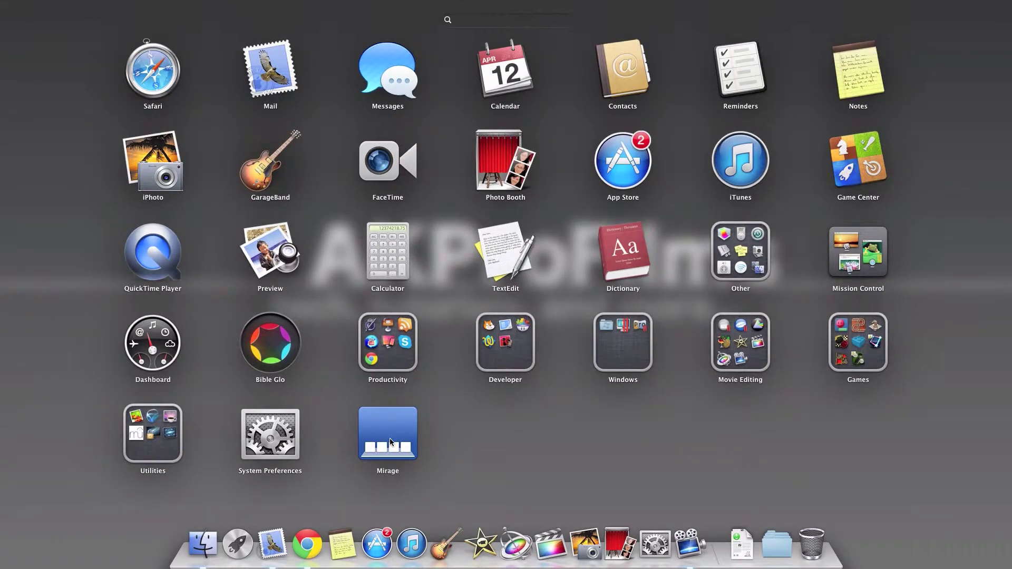
drag(399, 444, 328, 436)
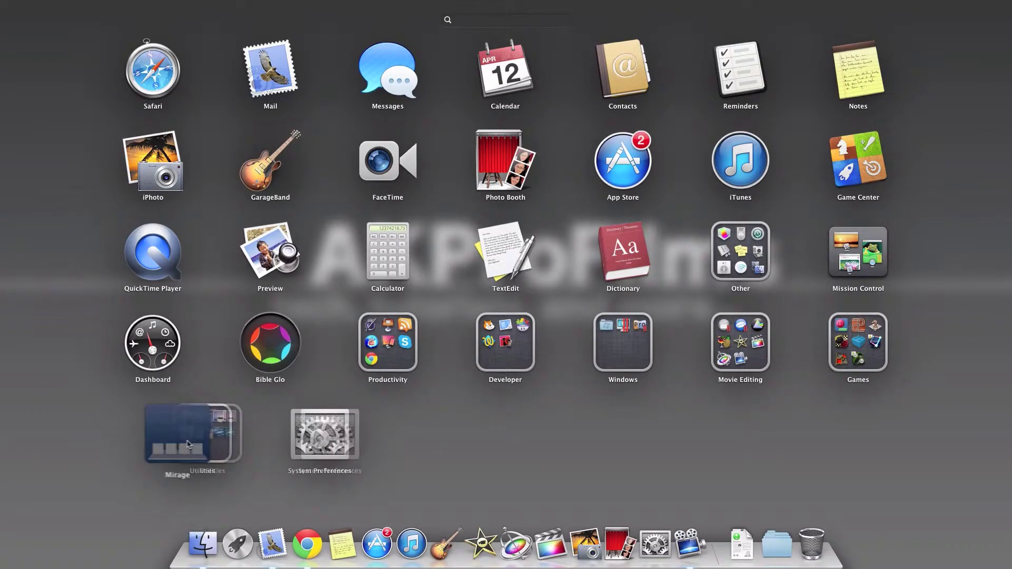
drag(316, 427, 153, 433)
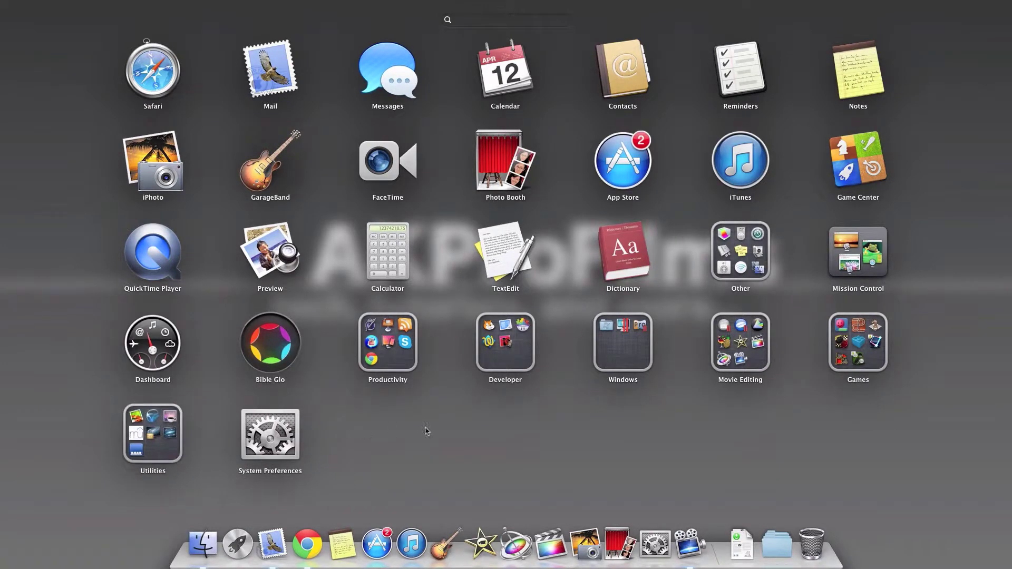
click(437, 431)
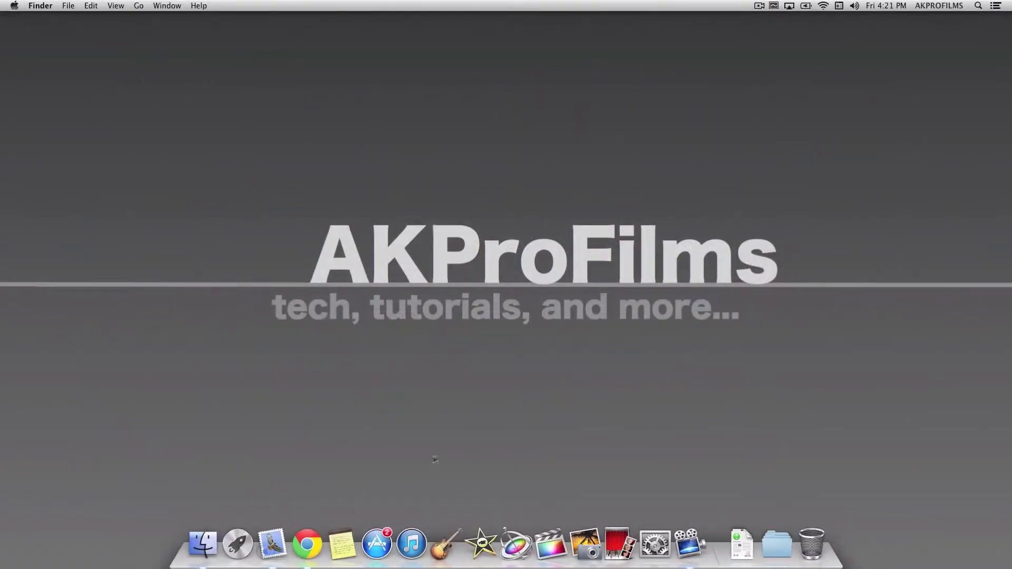
right_click(307, 544)
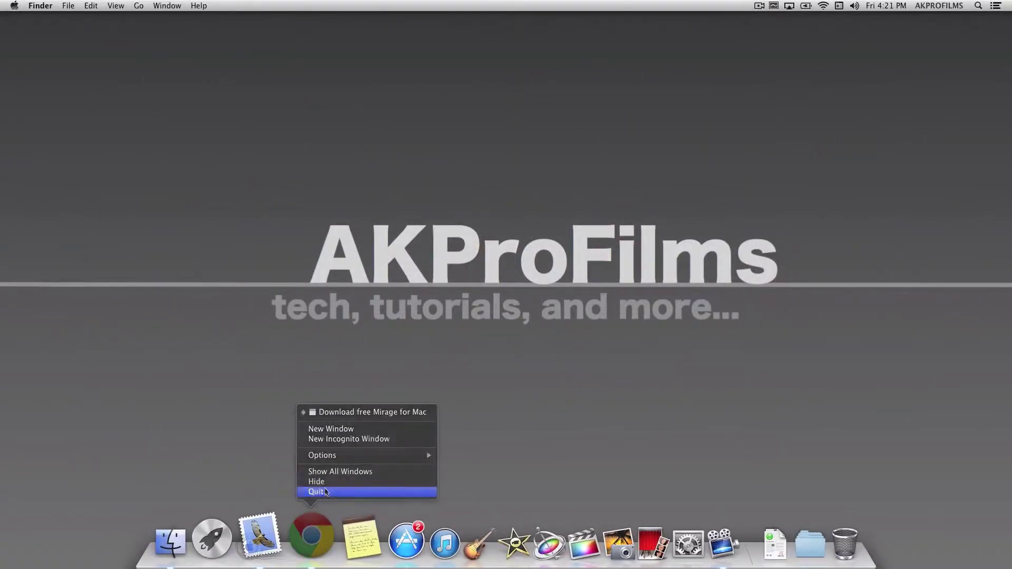
click(301, 491)
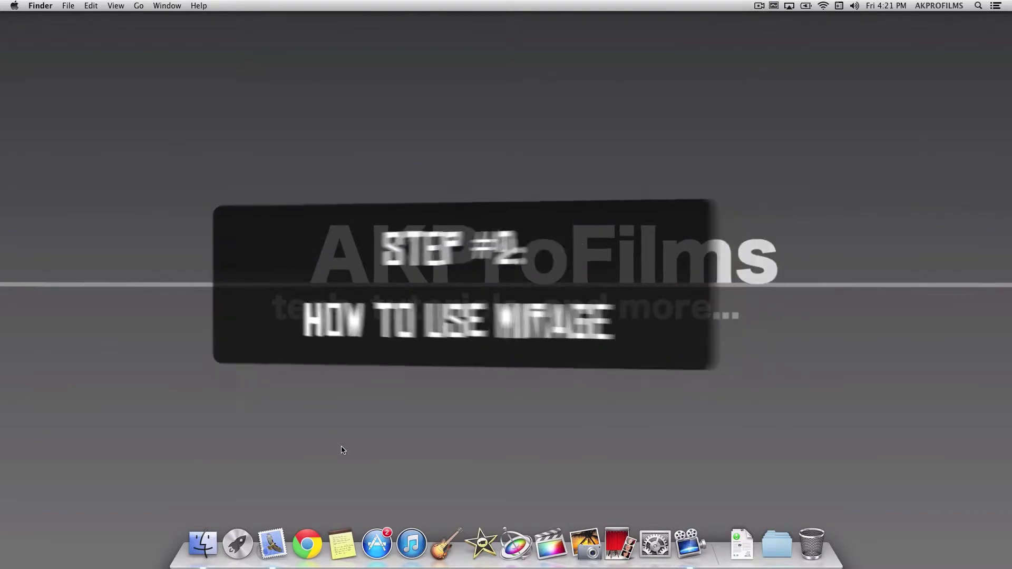
Launch Mirage from Launchpad's Utilities group, confirming the downloaded app may open
key(F4)
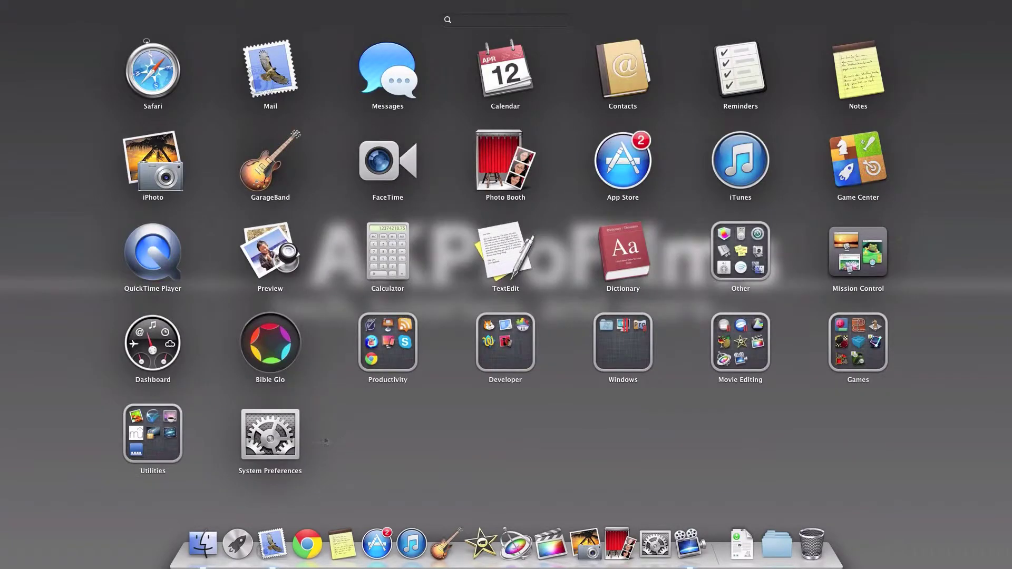
click(163, 440)
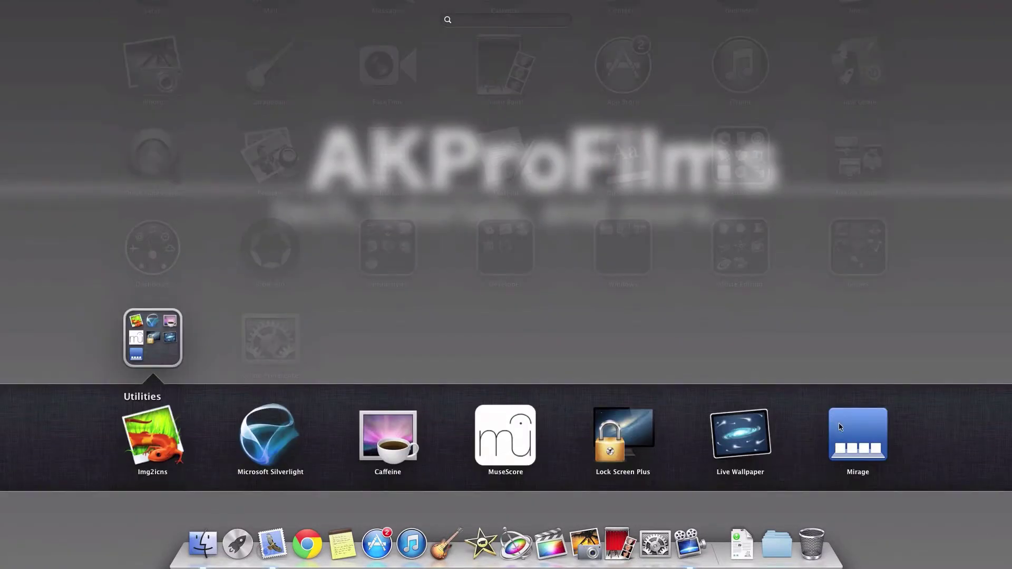
click(840, 427)
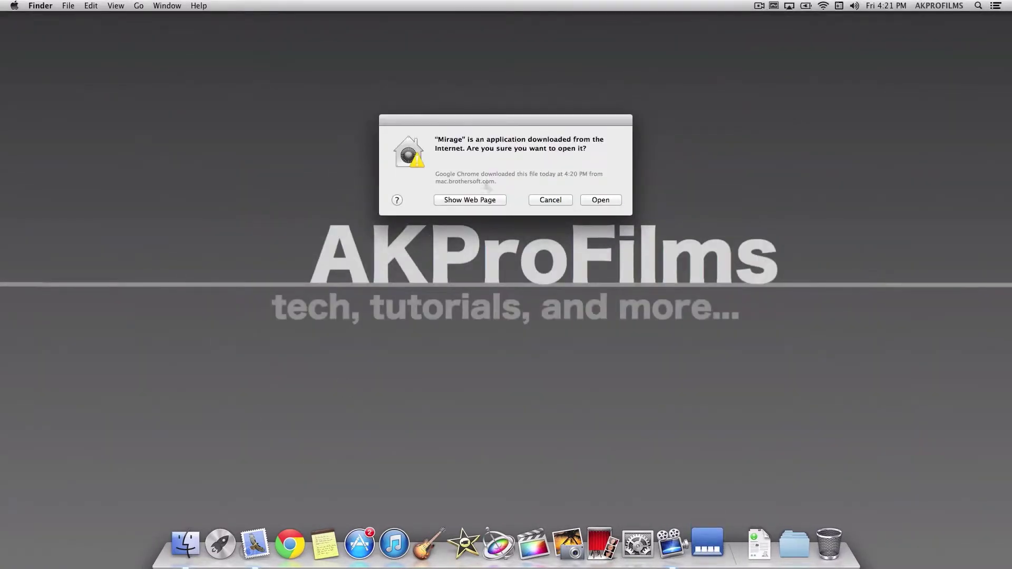
click(605, 199)
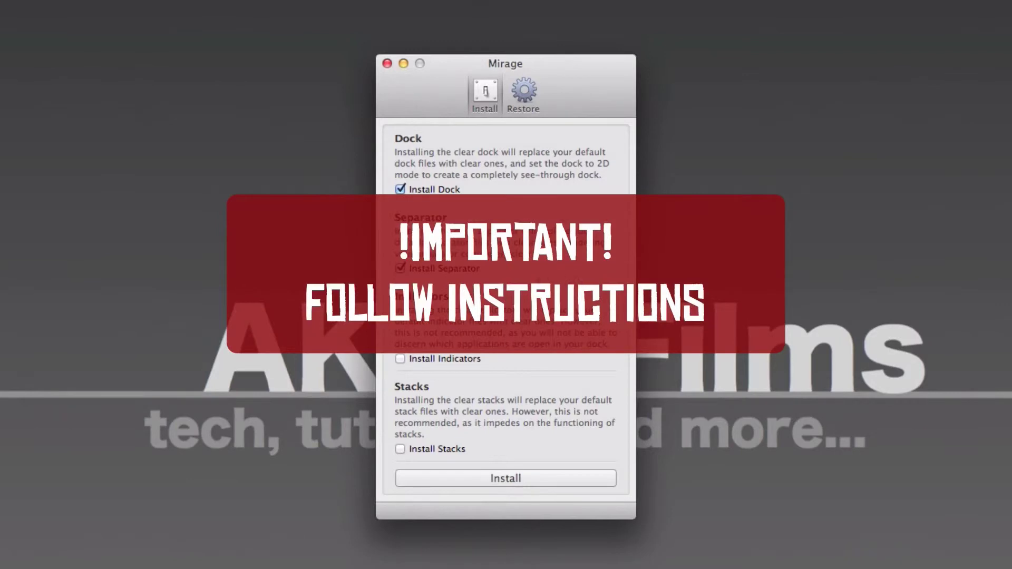
Install the clear Dock and Separator with password approval, then close Mirage
click(553, 478)
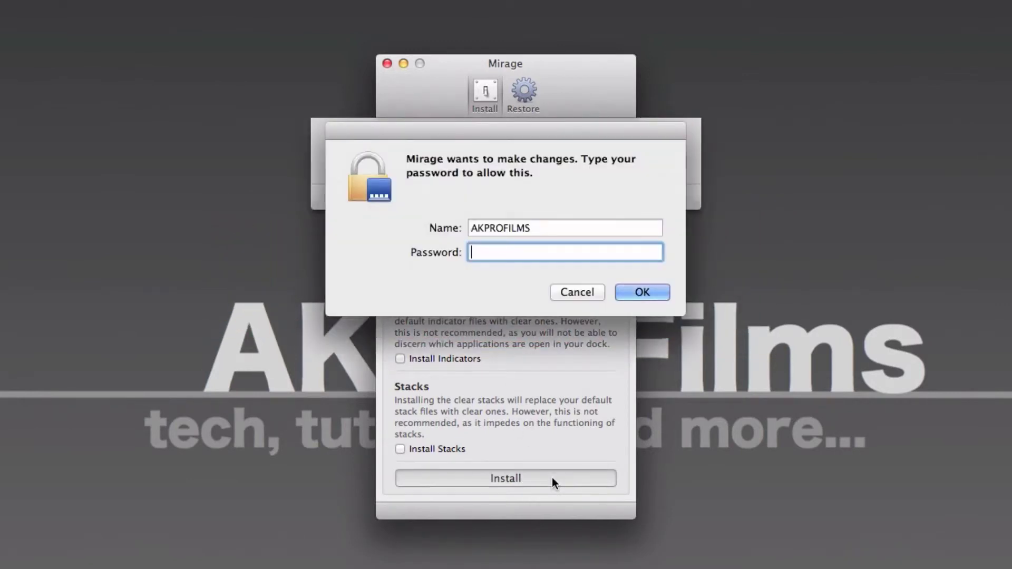
text(•••••)
key(Return)
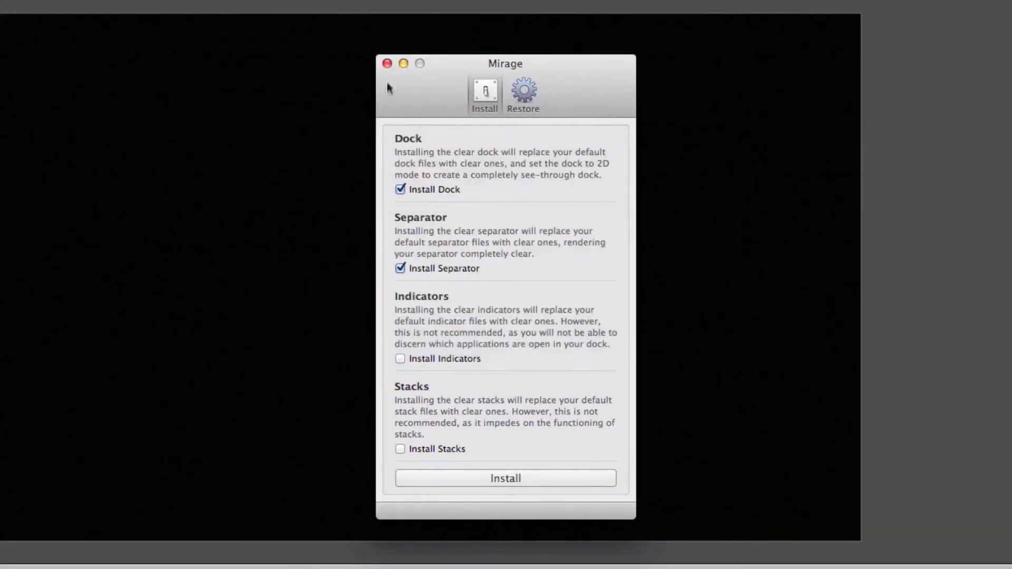
click(387, 63)
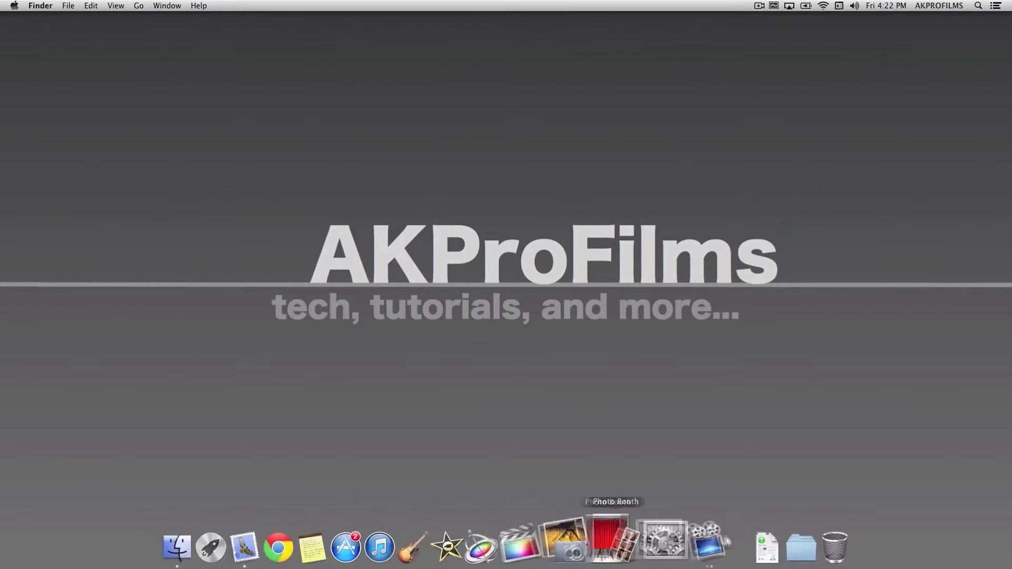
Open the Downloads and Movies stacks, then move the Dock right and back to the bottom
click(728, 548)
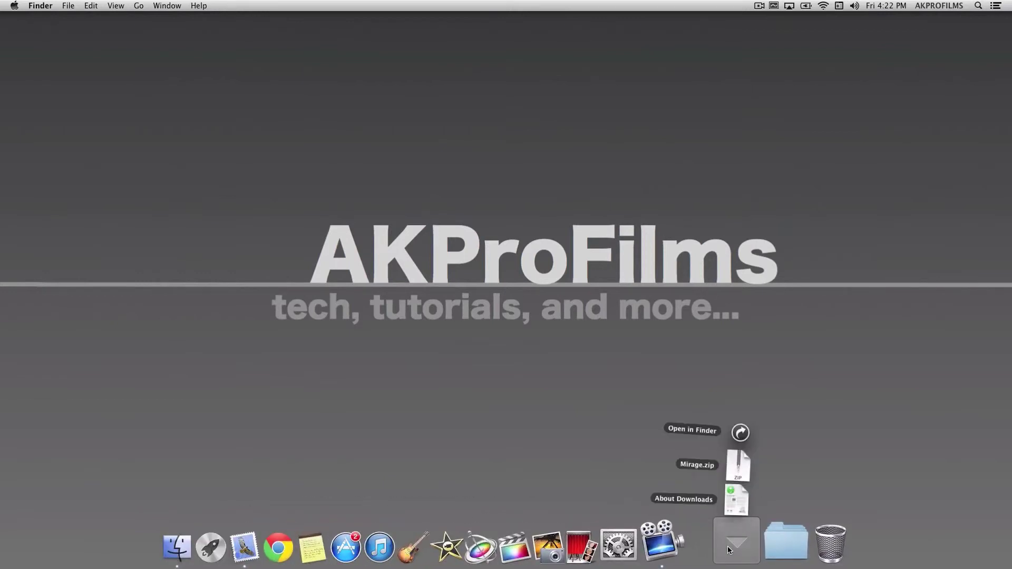
click(728, 547)
click(772, 551)
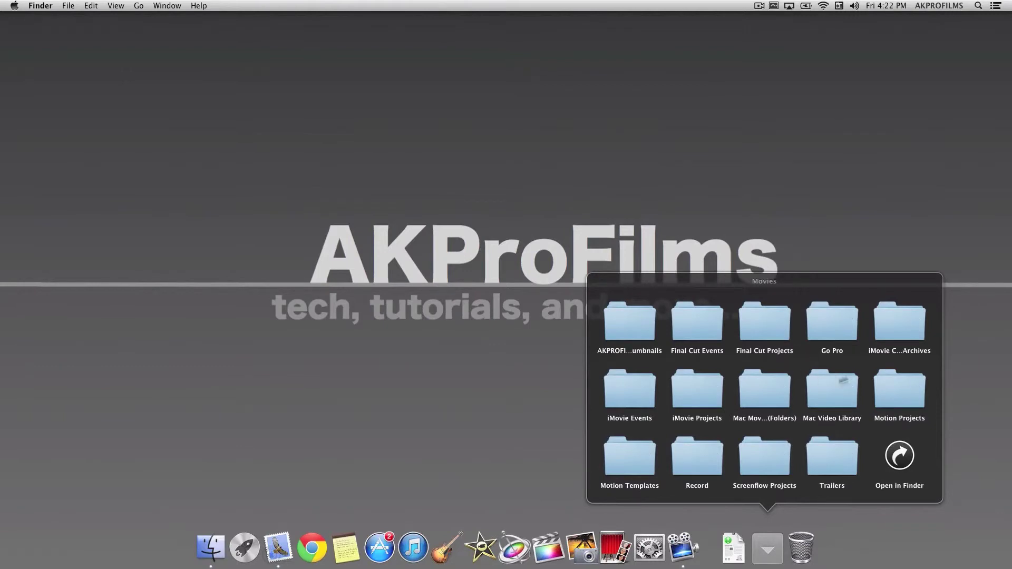
click(755, 548)
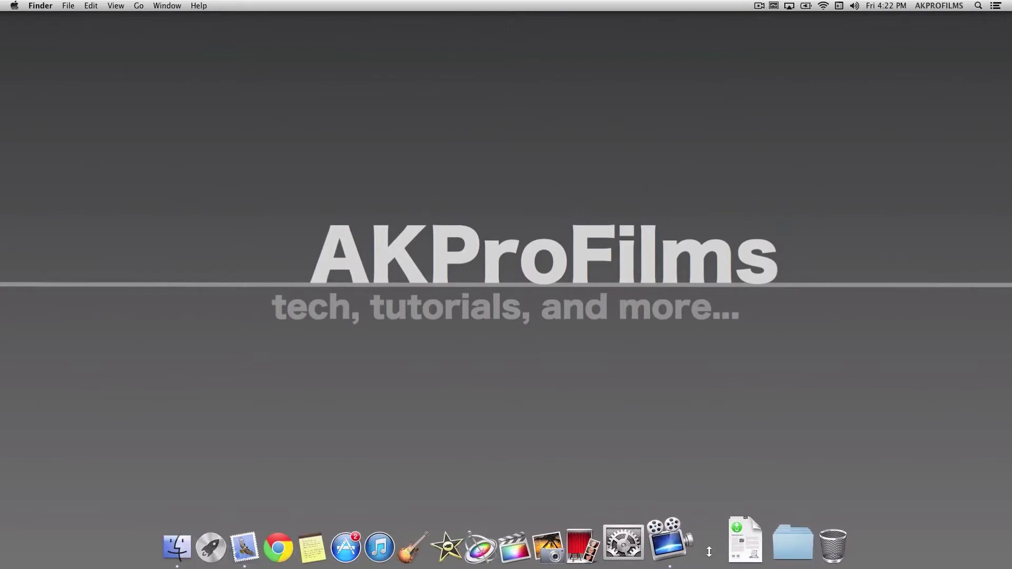
drag(710, 552, 902, 442)
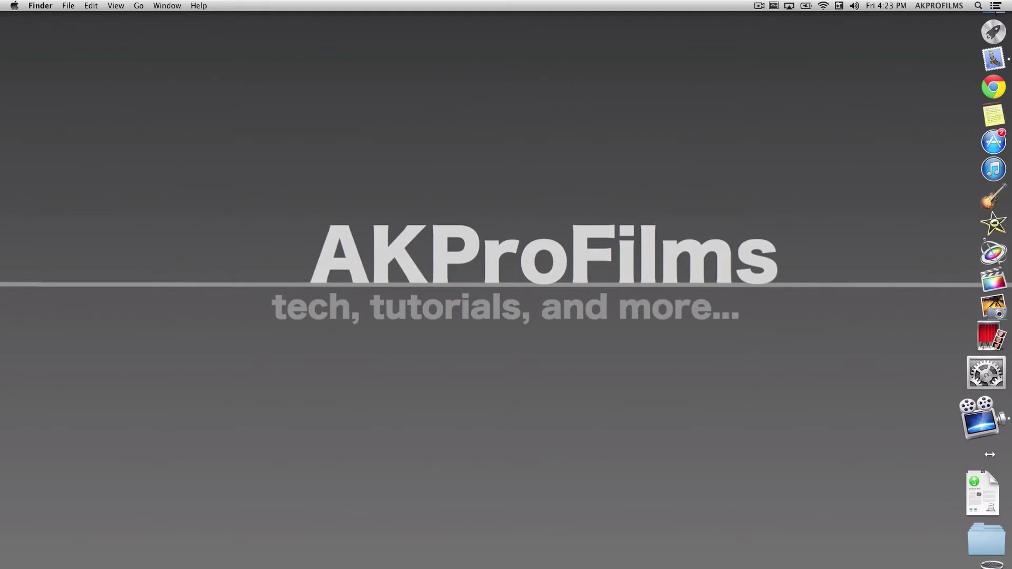
drag(989, 455, 716, 469)
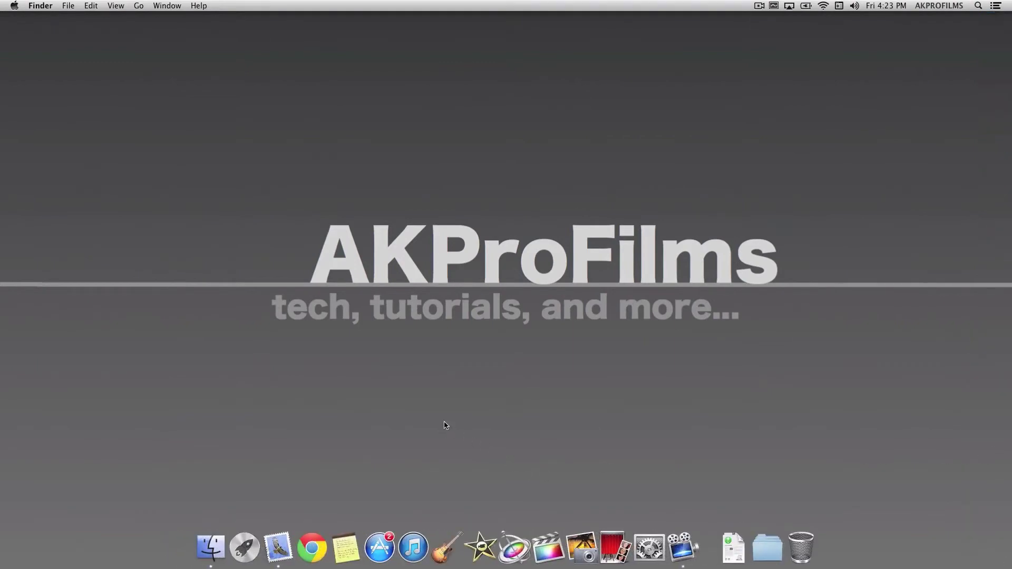
Relaunch Mirage from Launchpad's Utilities group
key(F4)
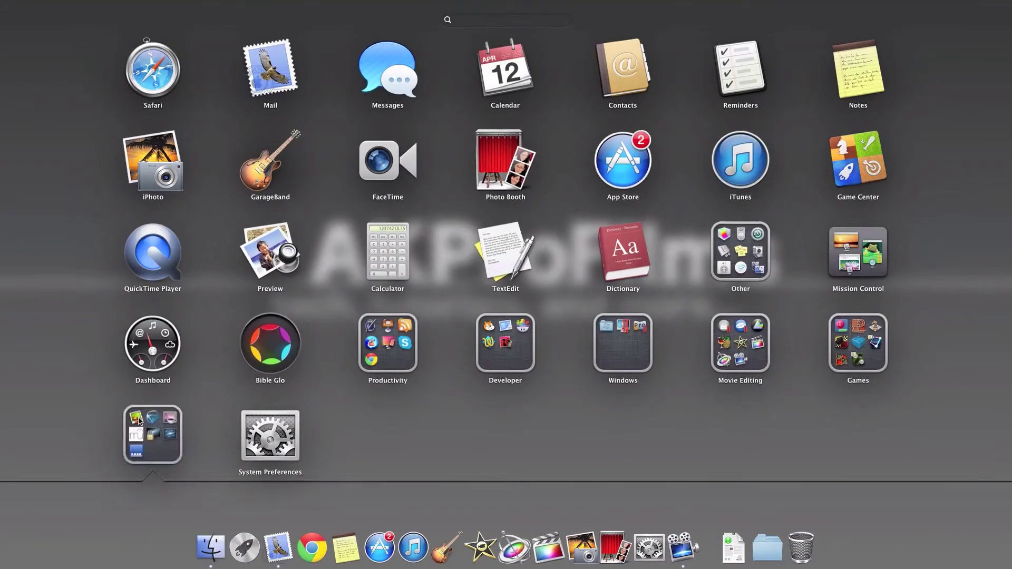
click(143, 426)
click(840, 427)
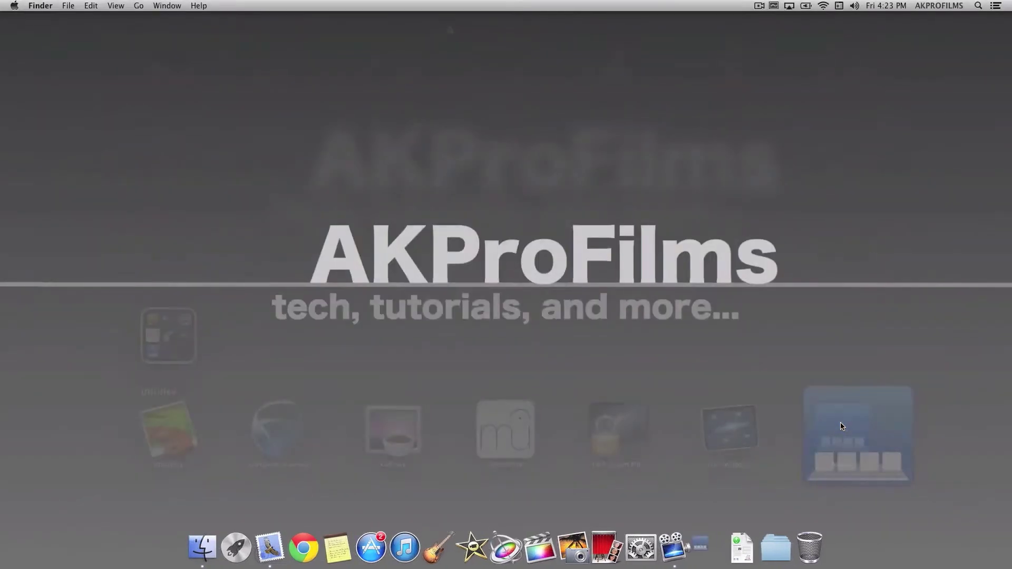
Restore the original Dock files from the Restore tab with password approval, then close Mirage
click(516, 94)
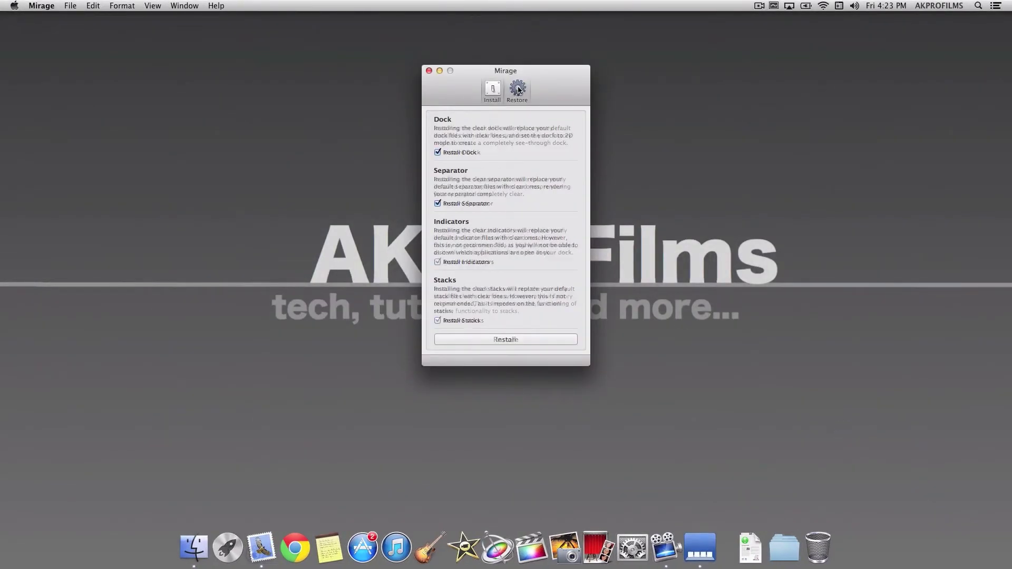
click(506, 339)
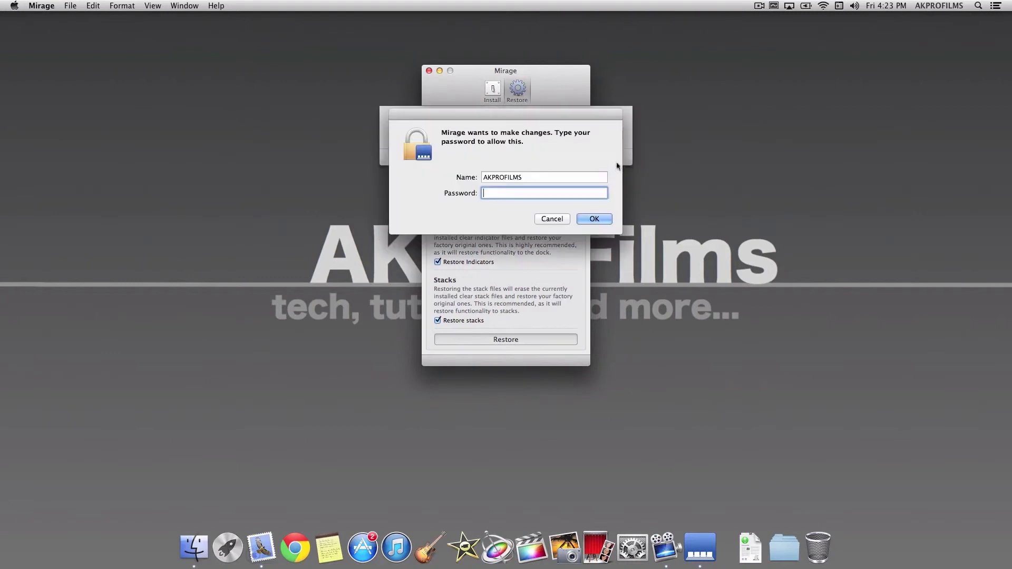
text(••)
key(Return)
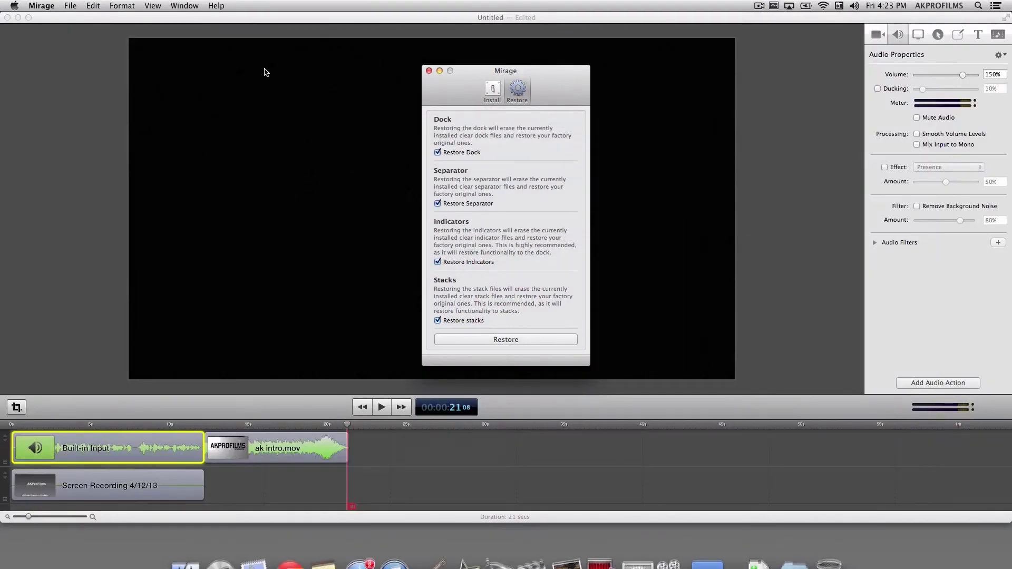
click(429, 71)
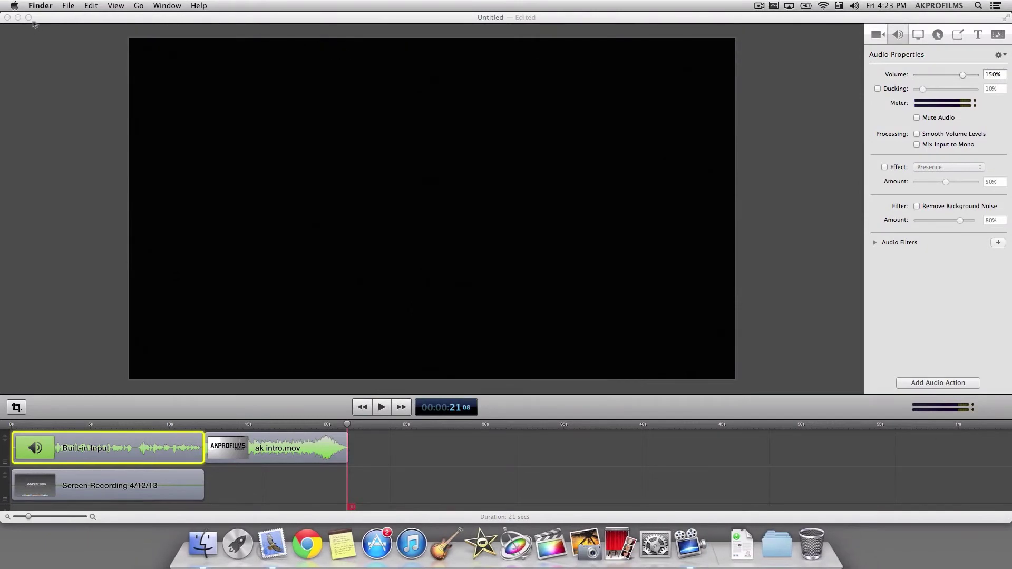
click(16, 18)
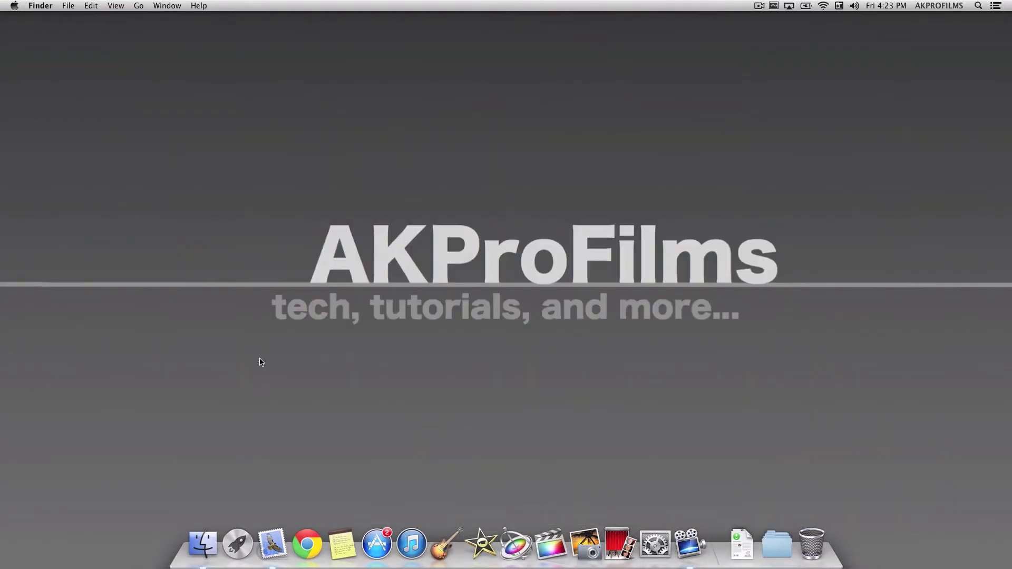